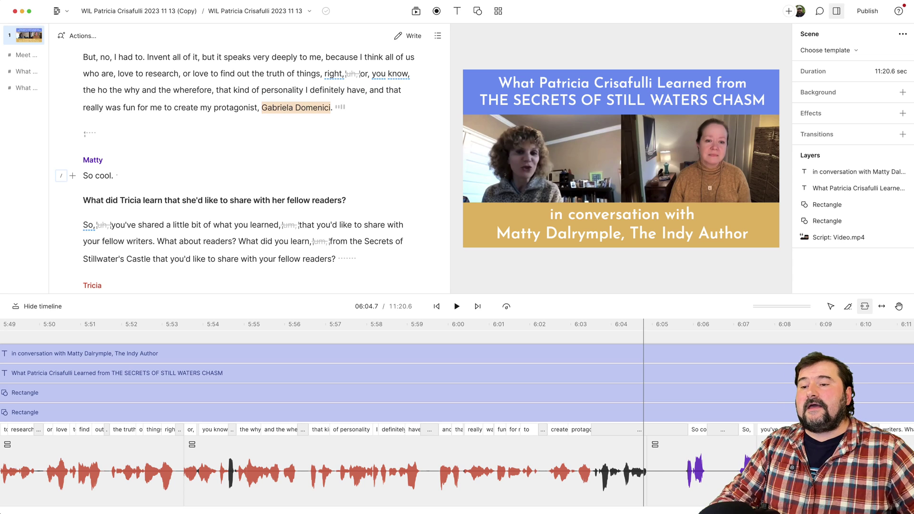
# Zoom the timeline near 6:03 and mark the audio from 'protagonist' to the clip's end
pyautogui.scroll(2, 542, 388)
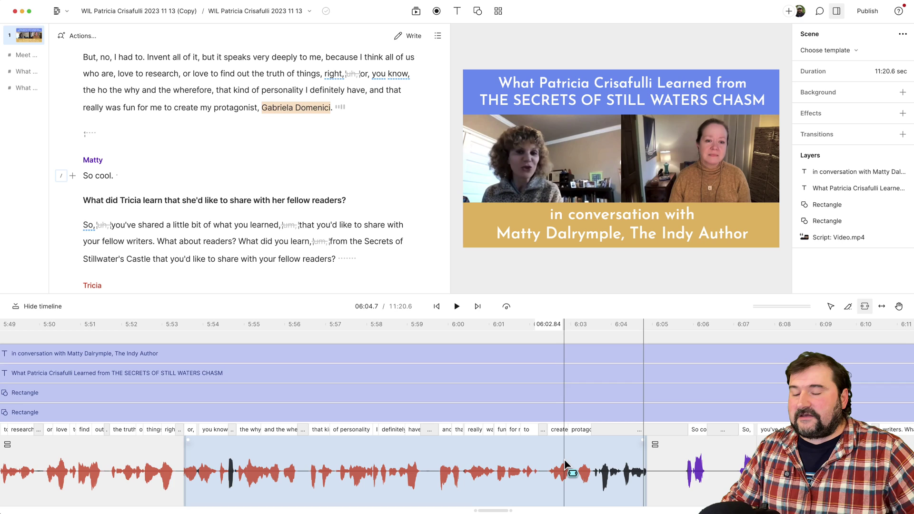
pyautogui.click(566, 464)
pyautogui.click(566, 464)
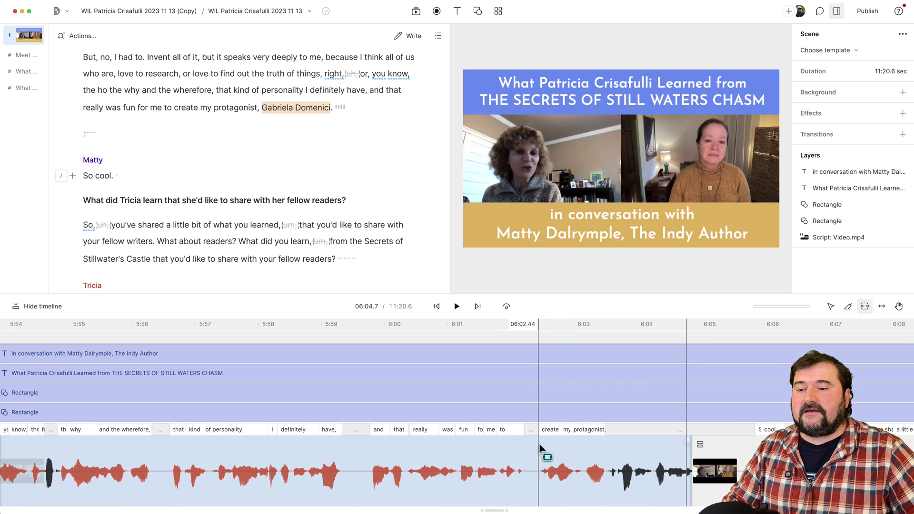
pyautogui.scroll(2, 602, 438)
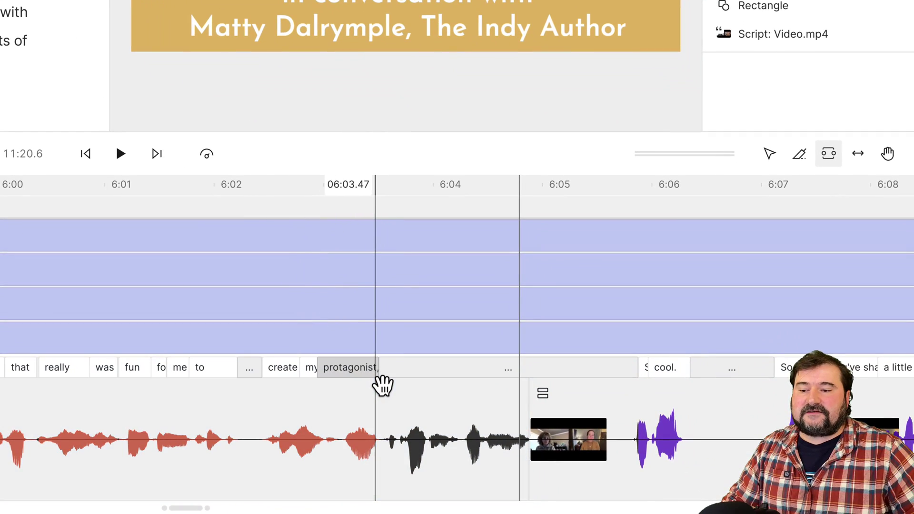
pyautogui.moveTo(384, 389); pyautogui.dragTo(527, 460)
# Play back the passage starting from the word 'create'
pyautogui.click(195, 97)
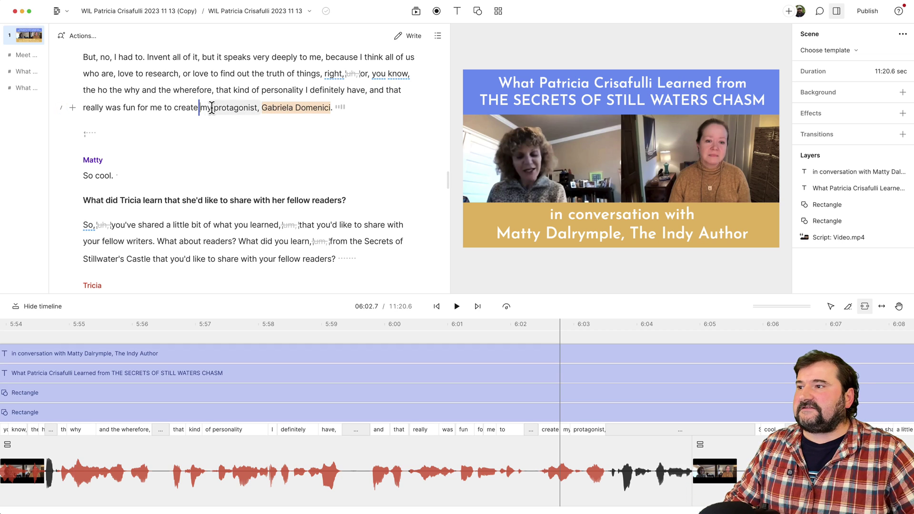
pyautogui.click(187, 108)
pyautogui.press('space')
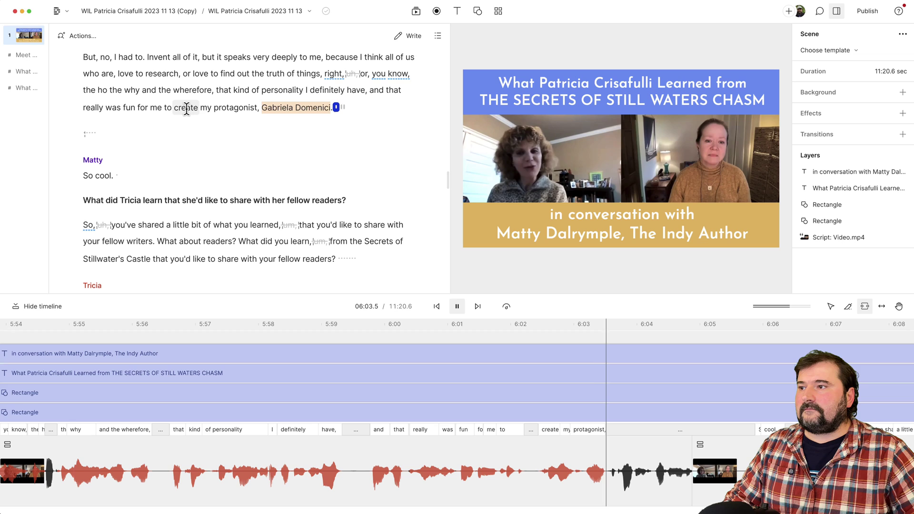
pyautogui.press('space')
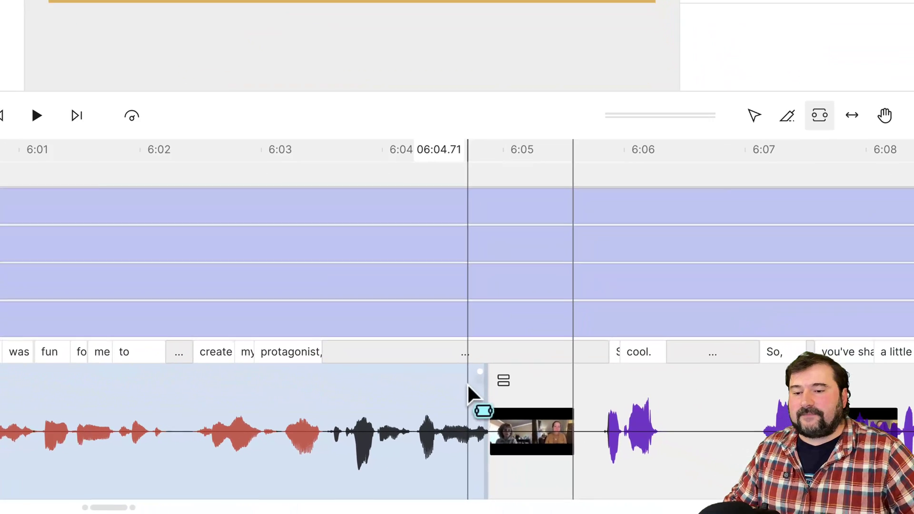
# Drag the clip's right edge past 6:05 to include the trailing speech
pyautogui.hscroll(3, 470, 389)
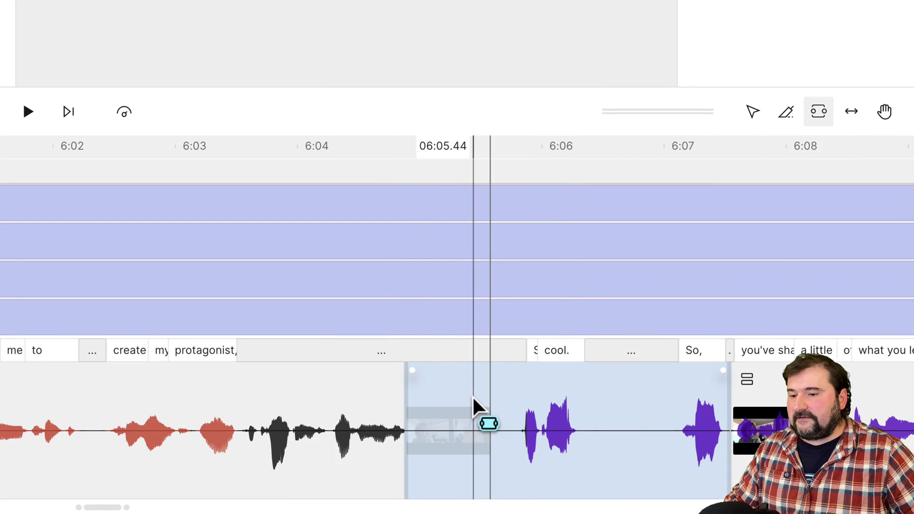
pyautogui.hscroll(6, 477, 407)
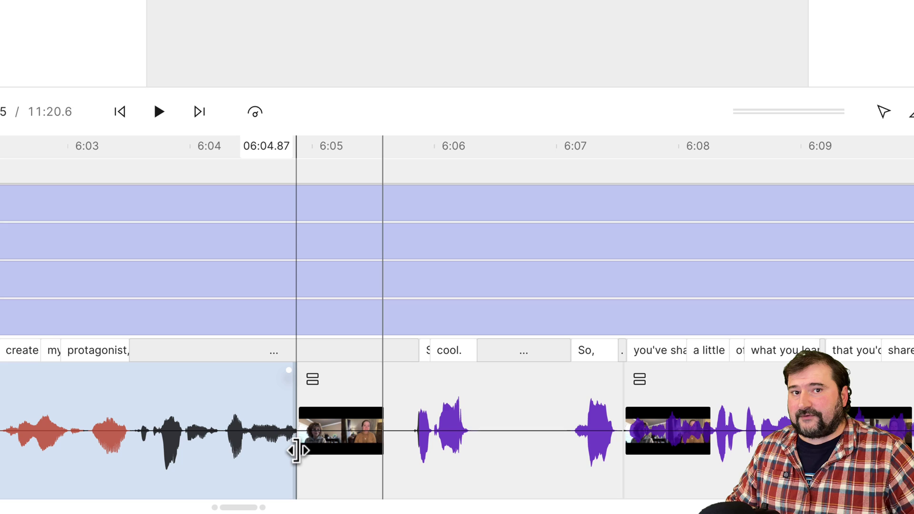
pyautogui.moveTo(296, 450); pyautogui.dragTo(422, 453)
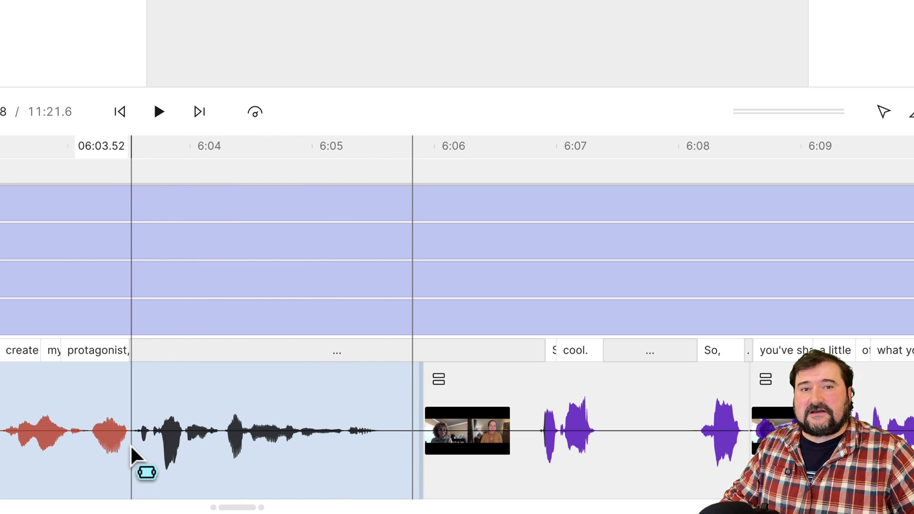
# Play back the extended passage from about 6:03
pyautogui.click(70, 448)
pyautogui.press('space')
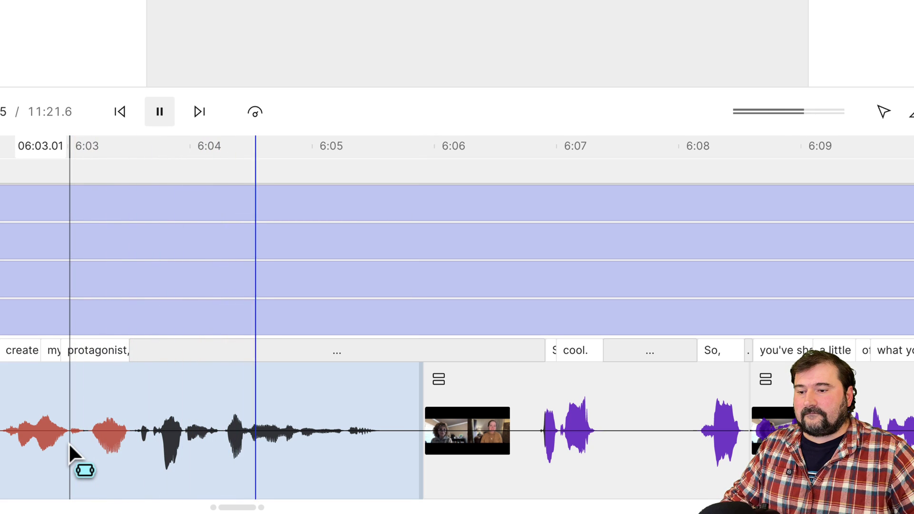
pyautogui.press('space')
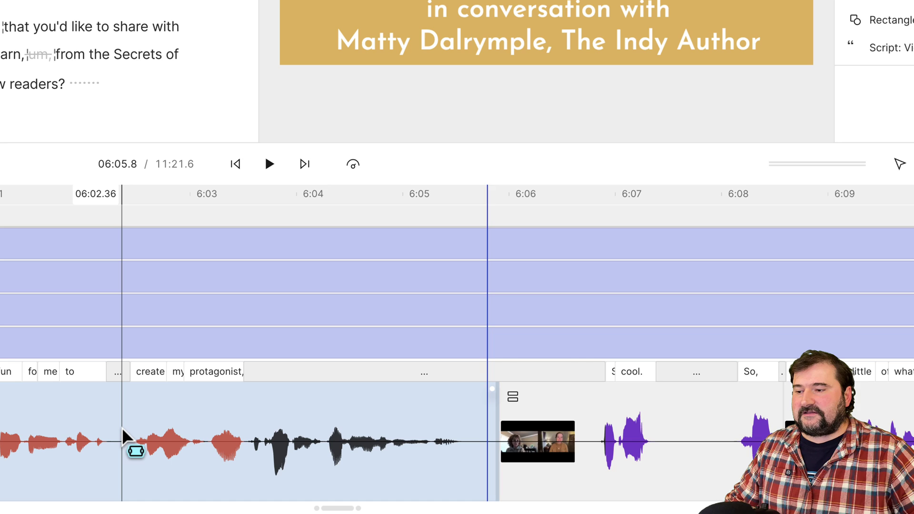
# Play from 6:02.3, then select the waveform range from 6:02.3 to about 6:05.6
pyautogui.click(122, 428)
pyautogui.press('space')
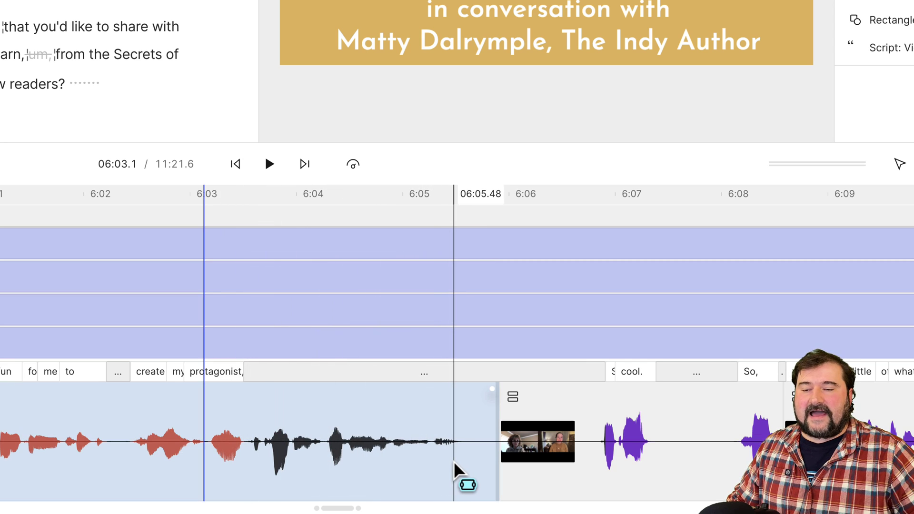
pyautogui.moveTo(122, 464); pyautogui.dragTo(484, 481)
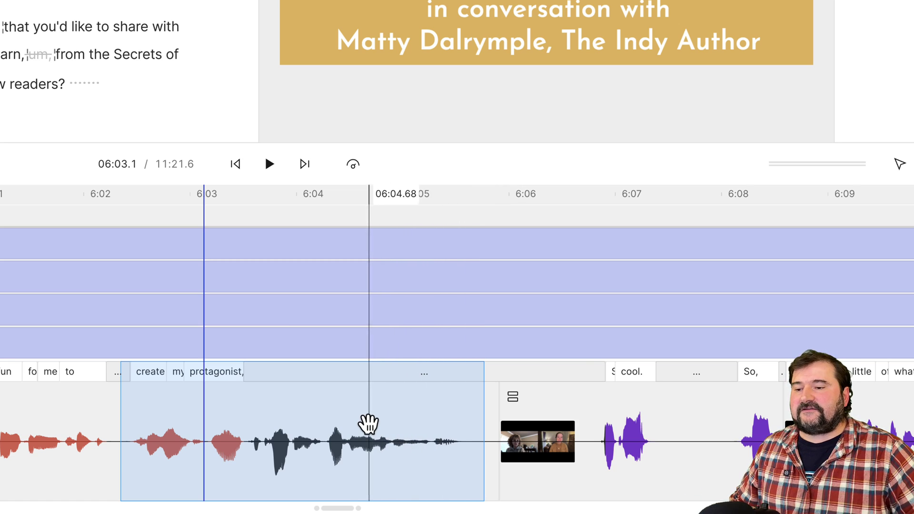
# Apply Realign words in range to the marked audio and play back the aligned name
pyautogui.rightClick(365, 422)
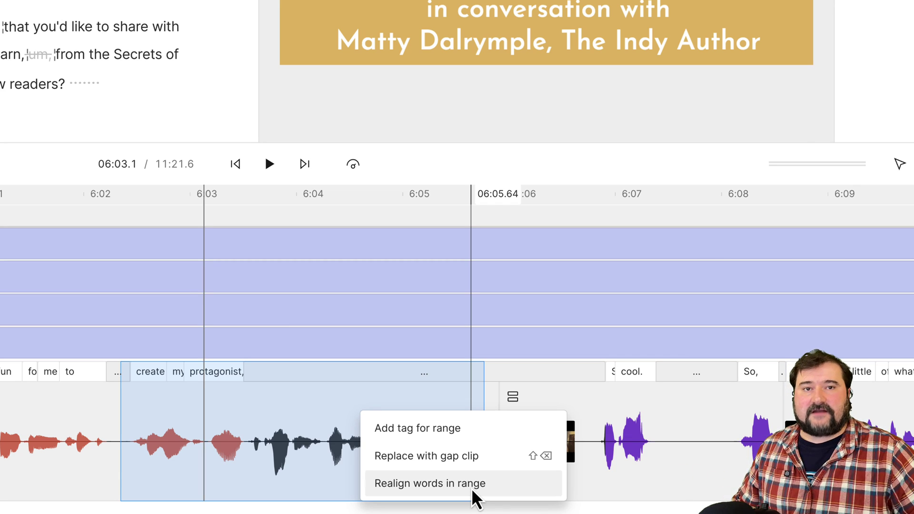
pyautogui.click(453, 490)
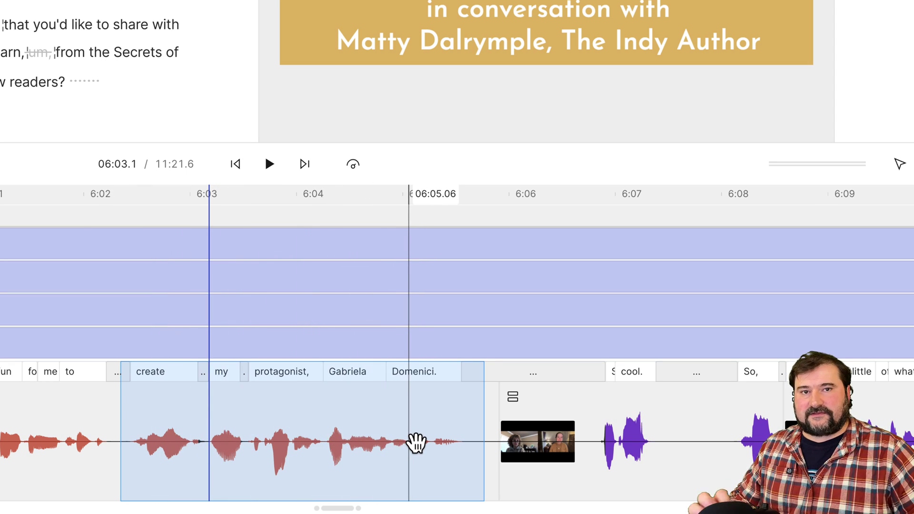
pyautogui.moveTo(269, 449); pyautogui.dragTo(81, 451)
pyautogui.press('space')
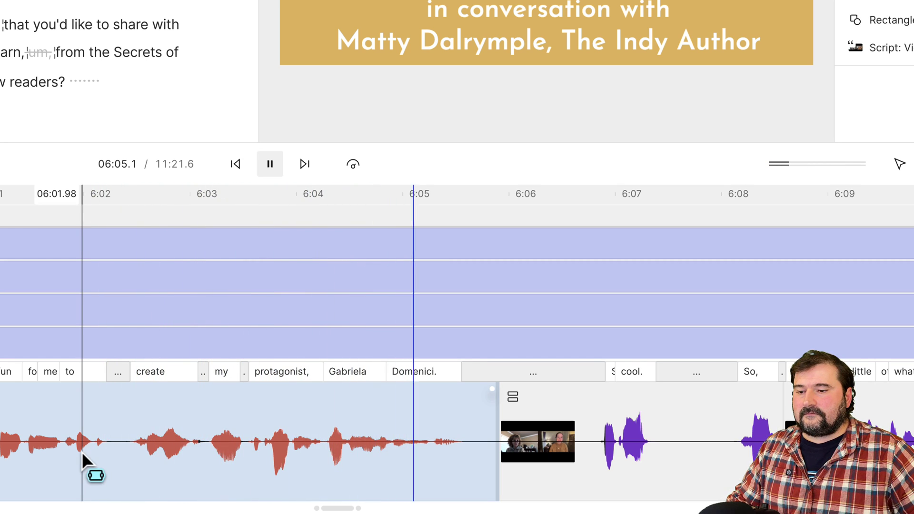
pyautogui.press('space')
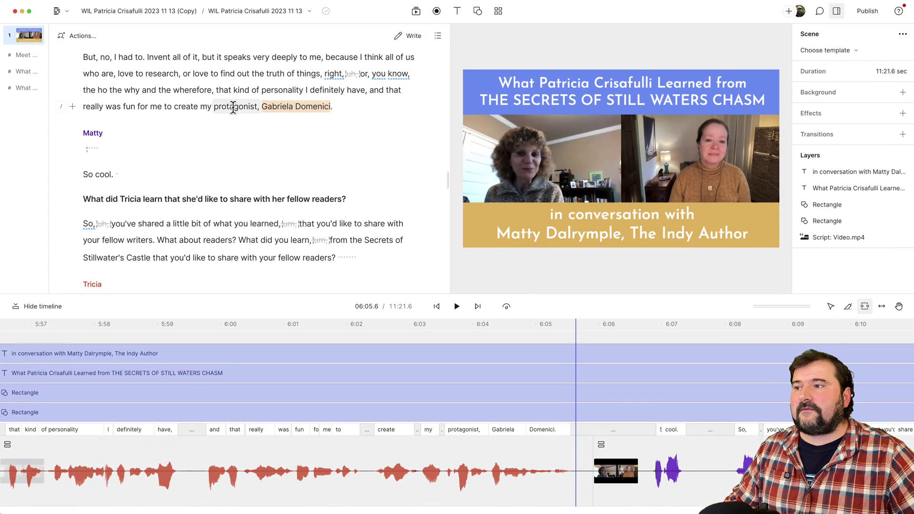
# Correct 'protagonist, Gabriela Domenici' to just 'protagonist'
pyautogui.moveTo(233, 107); pyautogui.dragTo(307, 106)
pyautogui.press('c')
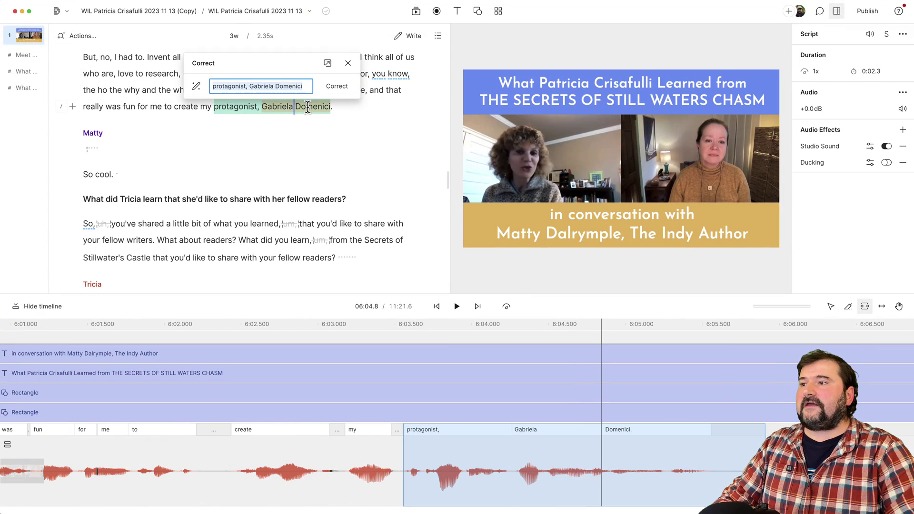
pyautogui.press('BackSpace')
pyautogui.press('BackSpace')
pyautogui.press('BackSpace')
pyautogui.press('BackSpace')
pyautogui.press('BackSpace')
pyautogui.press('BackSpace')
pyautogui.press('BackSpace')
pyautogui.press('BackSpace')
pyautogui.press('BackSpace')
pyautogui.press('BackSpace')
pyautogui.press('BackSpace')
pyautogui.press('BackSpace')
pyautogui.press('BackSpace')
pyautogui.press('BackSpace')
pyautogui.press('BackSpace')
pyautogui.press('BackSpace')
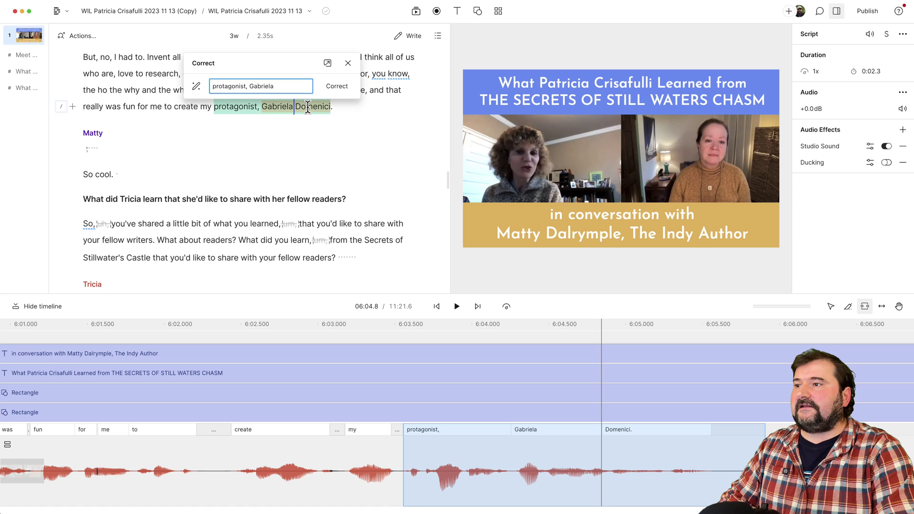
pyautogui.press('Return')
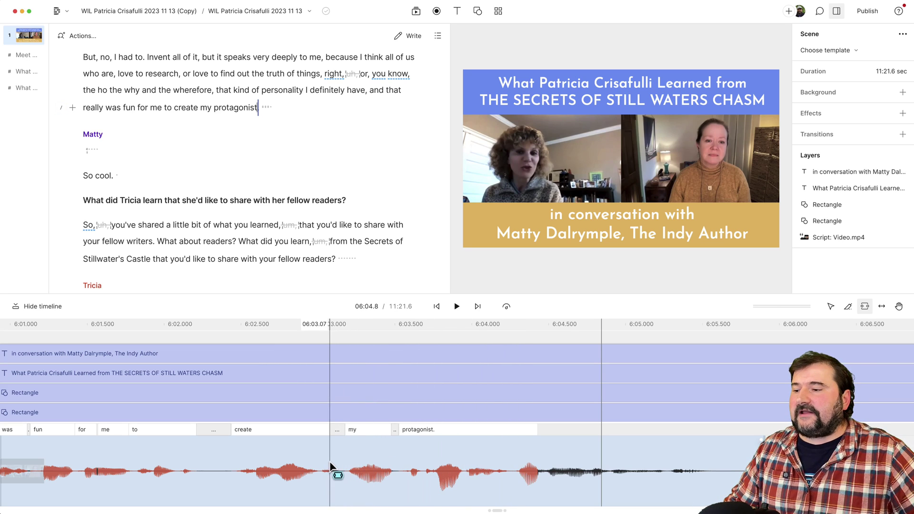
# Play back the corrected passage from about 6:02.5
pyautogui.click(242, 472)
pyautogui.press('space')
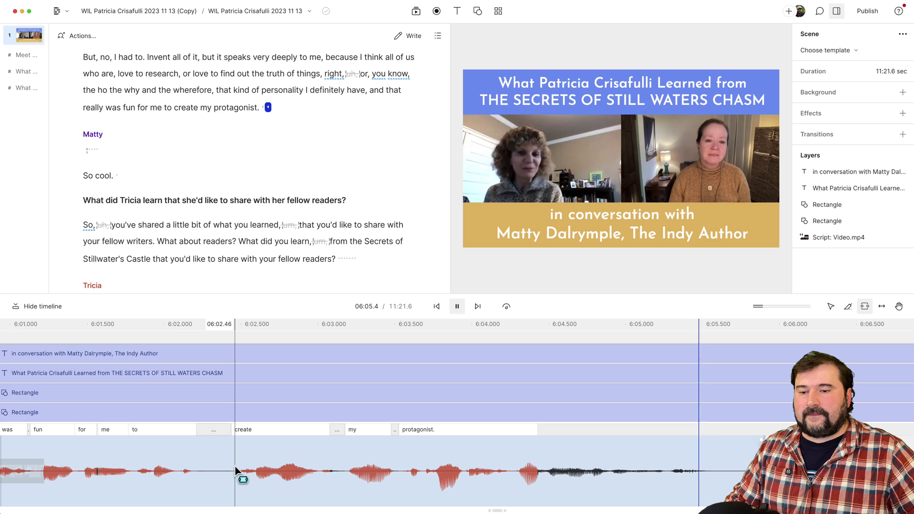
pyautogui.press('space')
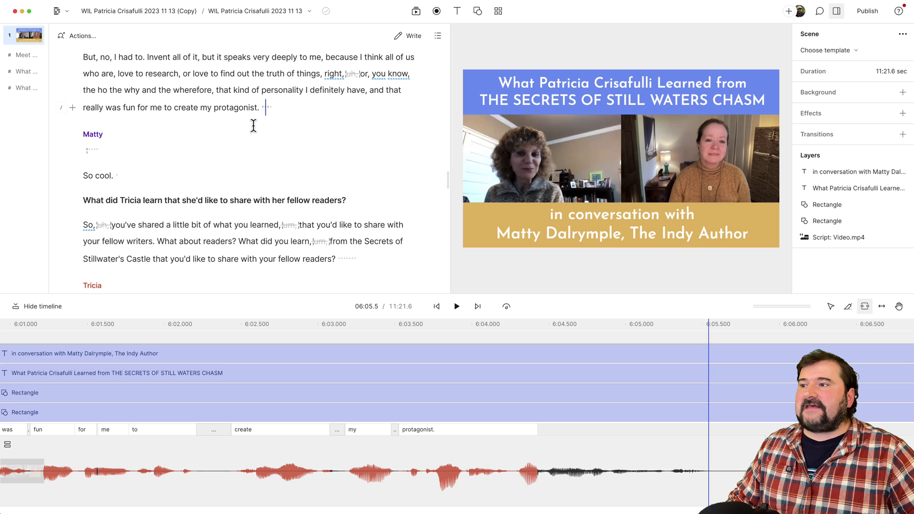
# Correct 'protagonist' to add 'Gabriela Domenici' after it
pyautogui.doubleClick(217, 108)
pyautogui.moveTo(235, 116); pyautogui.dragTo(273, 115)
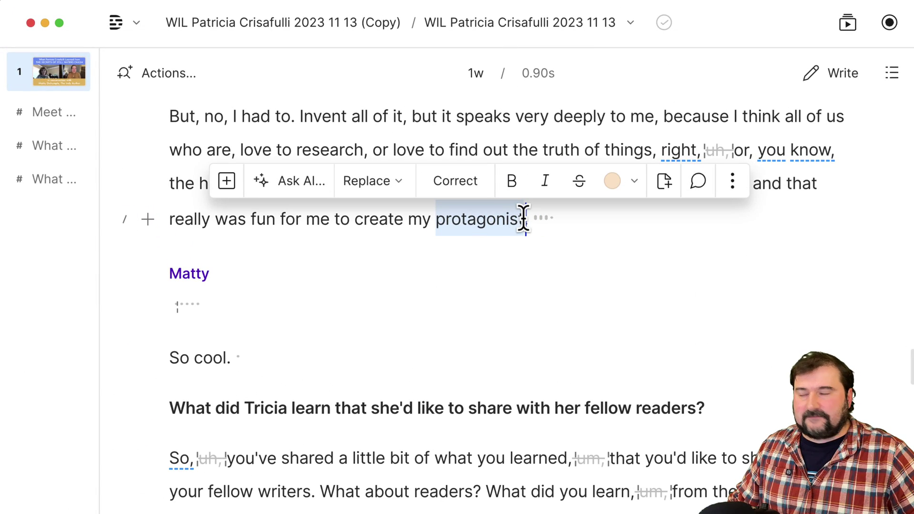
pyautogui.click(457, 188)
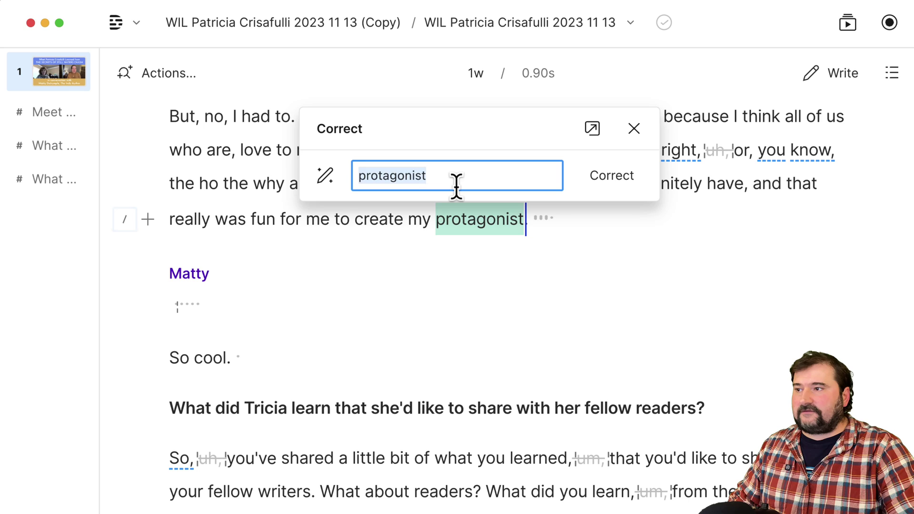
pyautogui.click(456, 184)
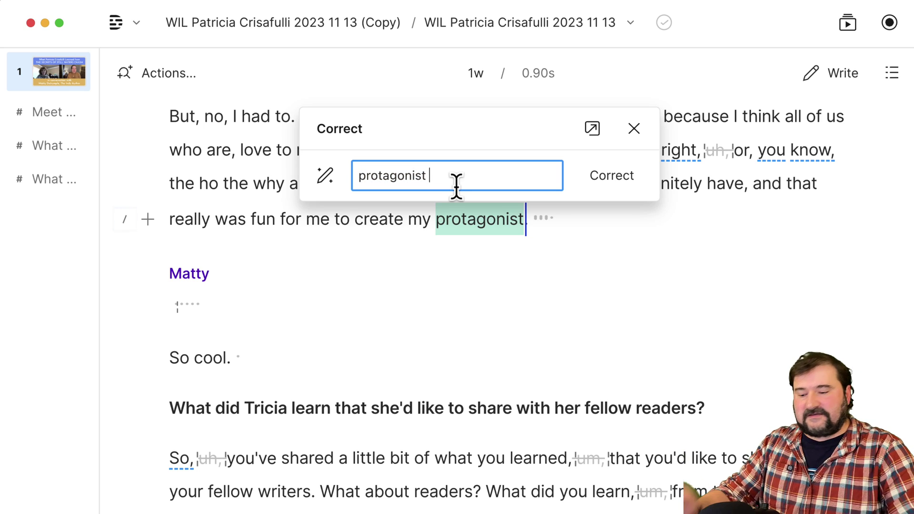
pyautogui.write('Gabriela Domenici')
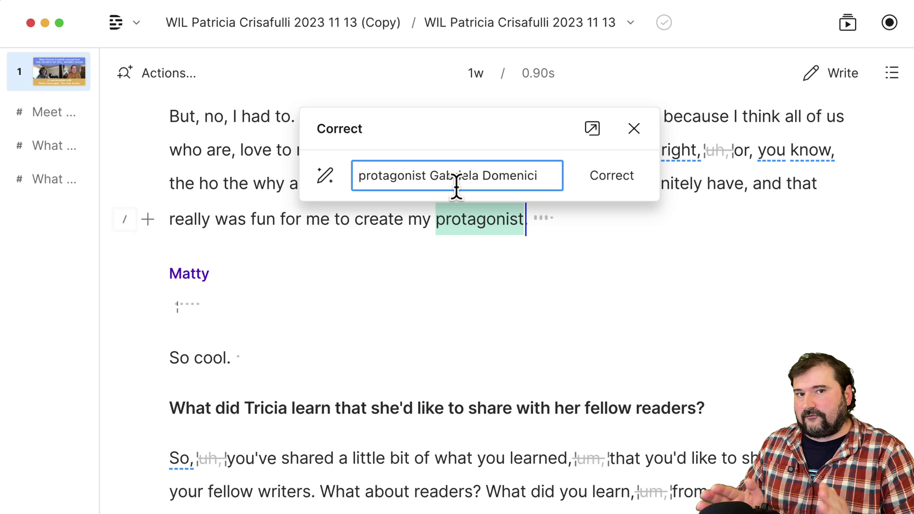
pyautogui.press('Return')
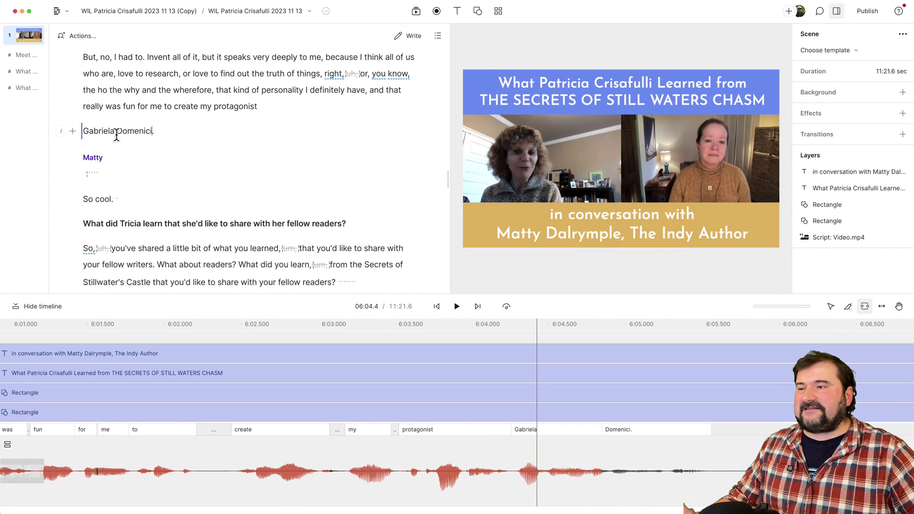
# Capitalise Gabriela, add a period, split the name onto its own line, and delete it
pyautogui.click(271, 106)
pyautogui.press('Delete')
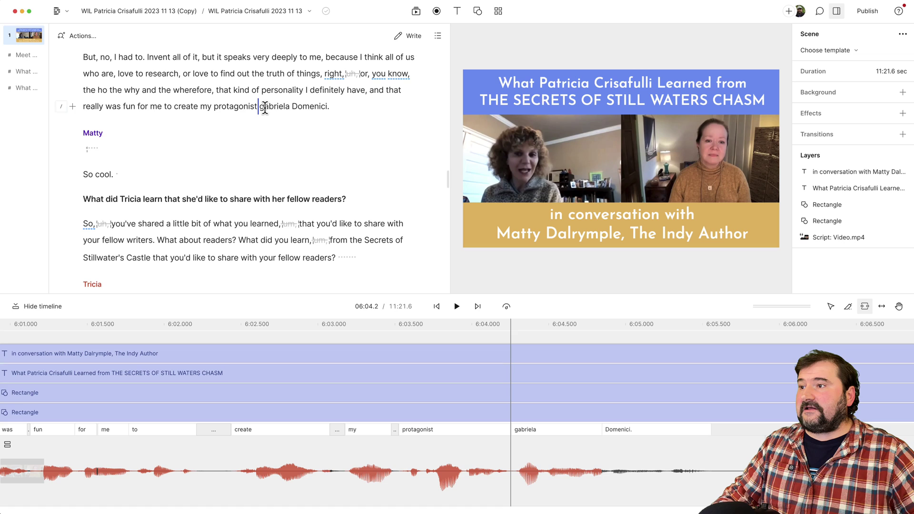
pyautogui.press('Delete')
pyautogui.write('G')
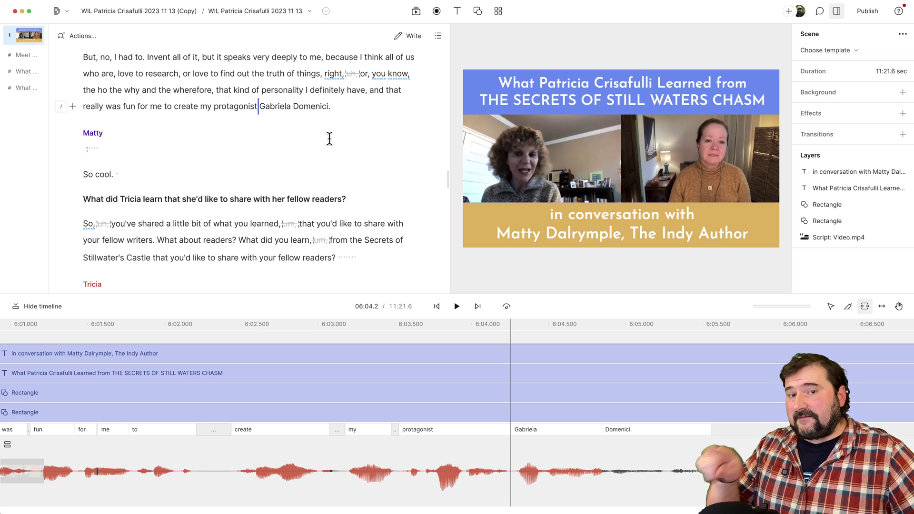
pyautogui.write('.')
pyautogui.press('Return')
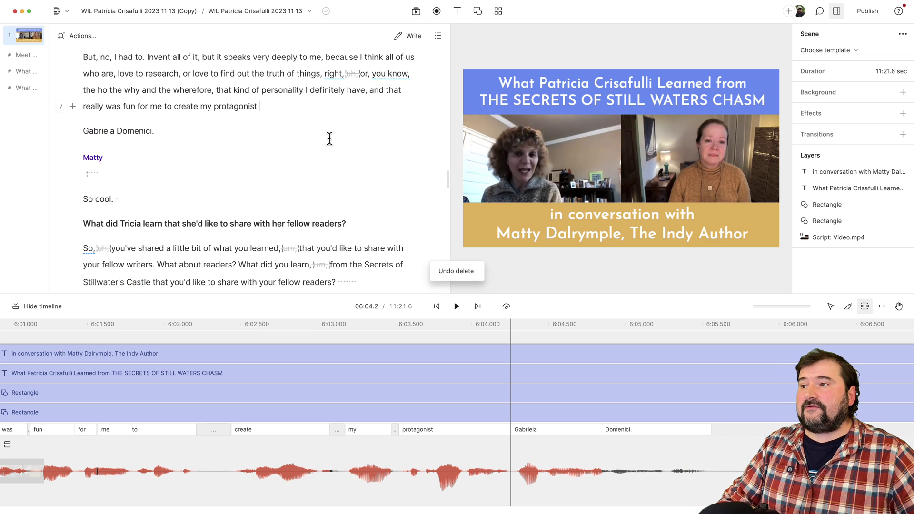
pyautogui.hotkey('shift', 'Down')
pyautogui.press('Delete')
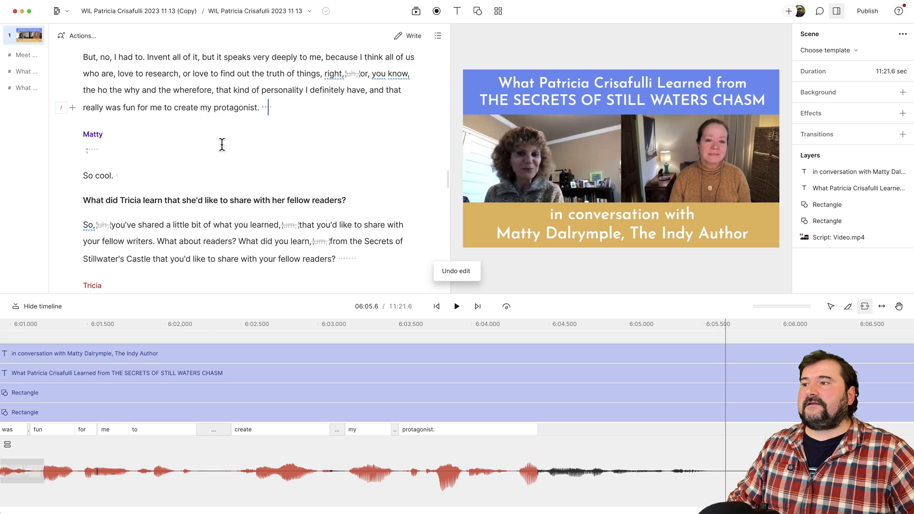
# Place the cursor before 'create' and open the app menu's Tools submenu
pyautogui.click(192, 109)
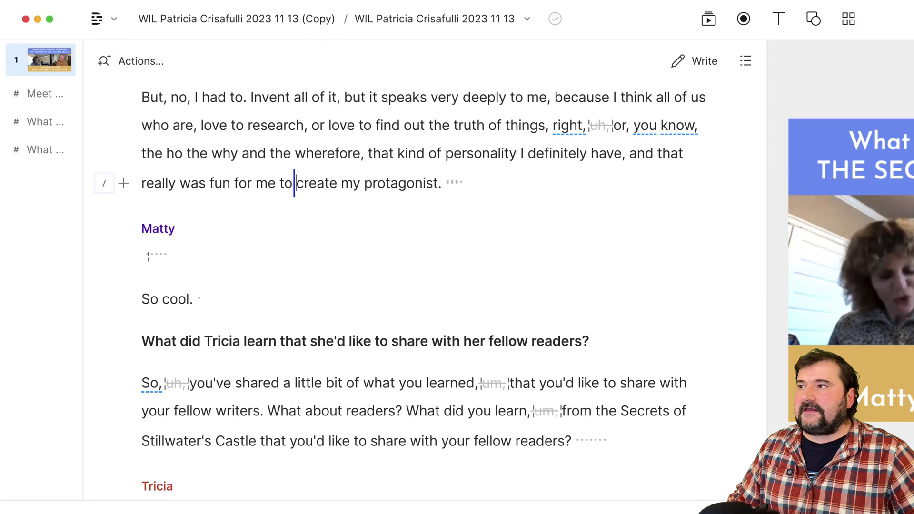
pyautogui.click(103, 19)
pyautogui.moveTo(171, 271)
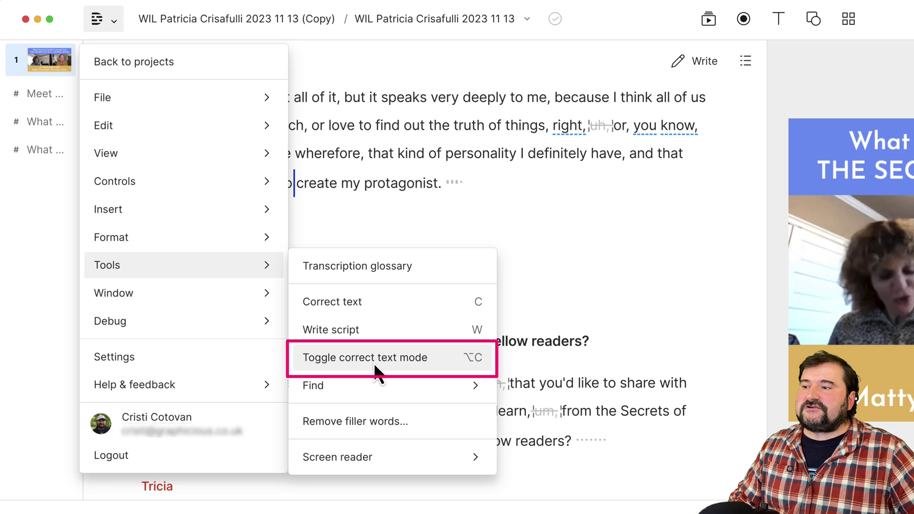
# Turn on correct-text mode and type 'Gabriela Domenici' on a new line after 'protagonist'
pyautogui.click(402, 365)
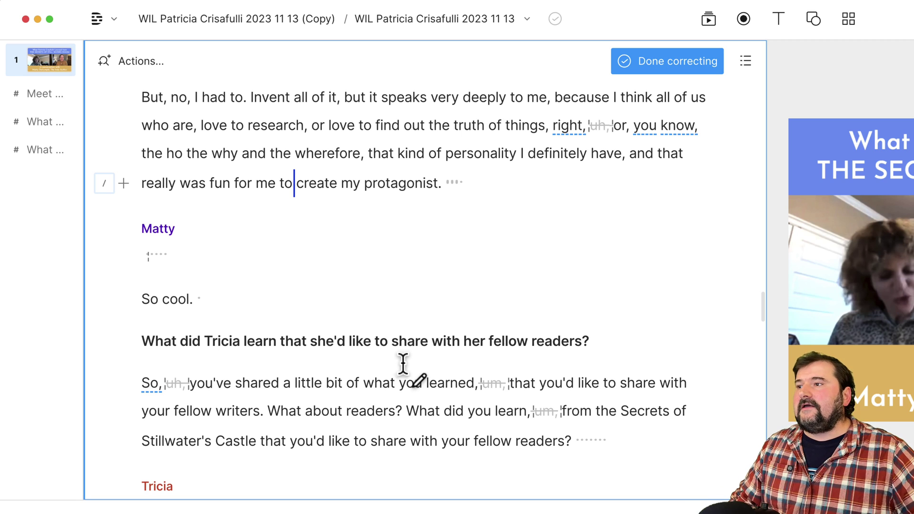
pyautogui.click(443, 183)
pyautogui.press('Left')
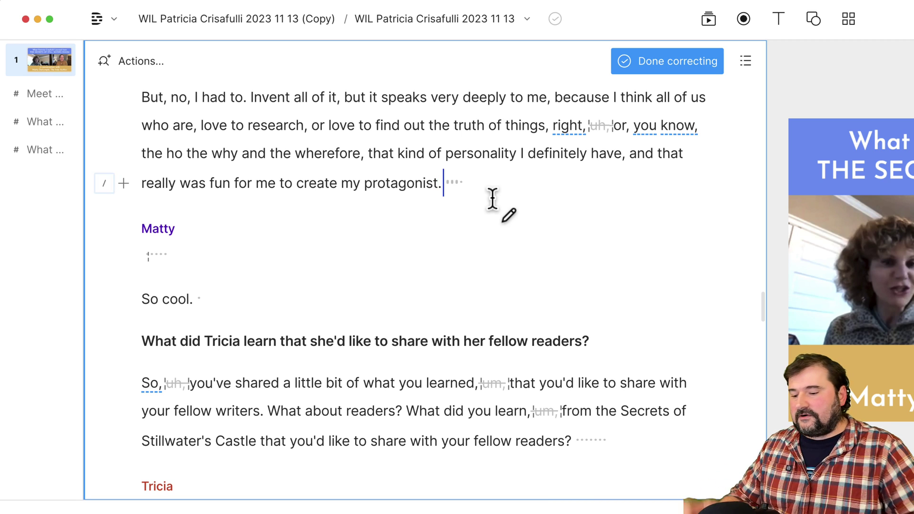
pyautogui.press('Return')
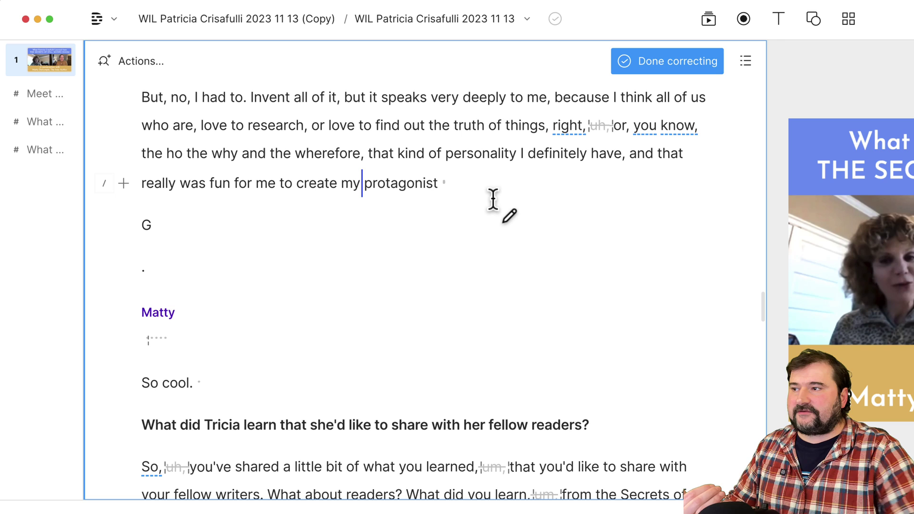
pyautogui.click(177, 221)
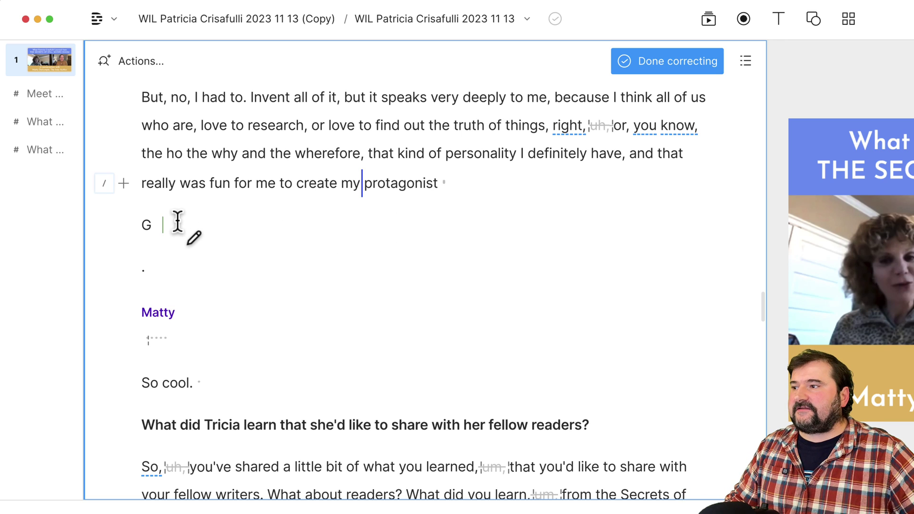
pyautogui.write('abriel')
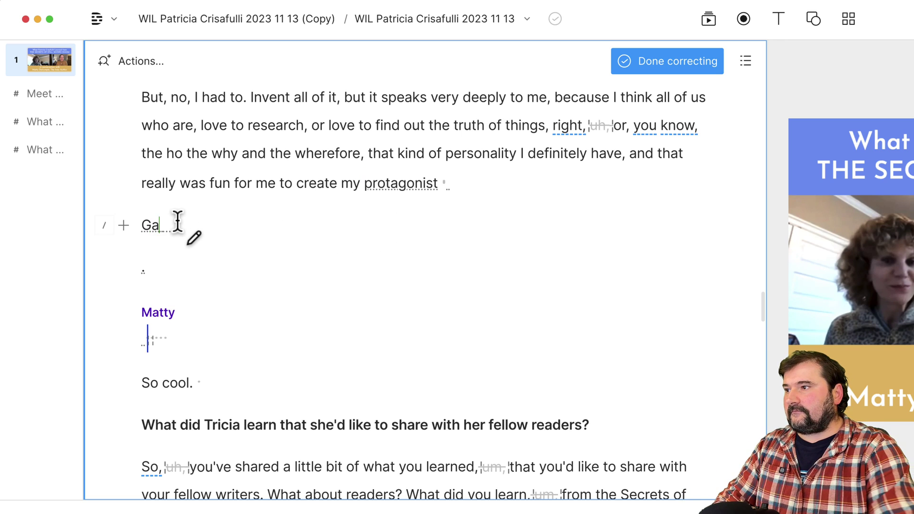
pyautogui.write('a Domenici')
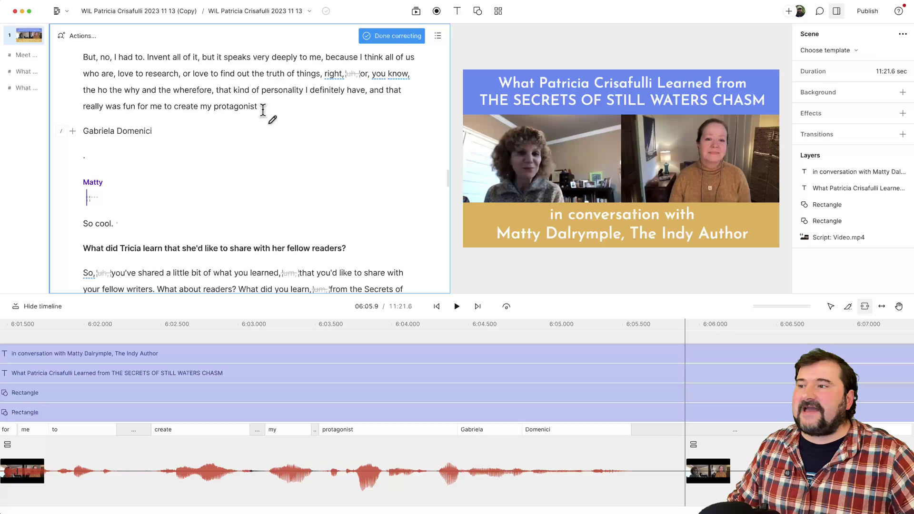
# Exit correct-text mode, join the name onto the sentence with capital G, and merge the period
pyautogui.click(265, 110)
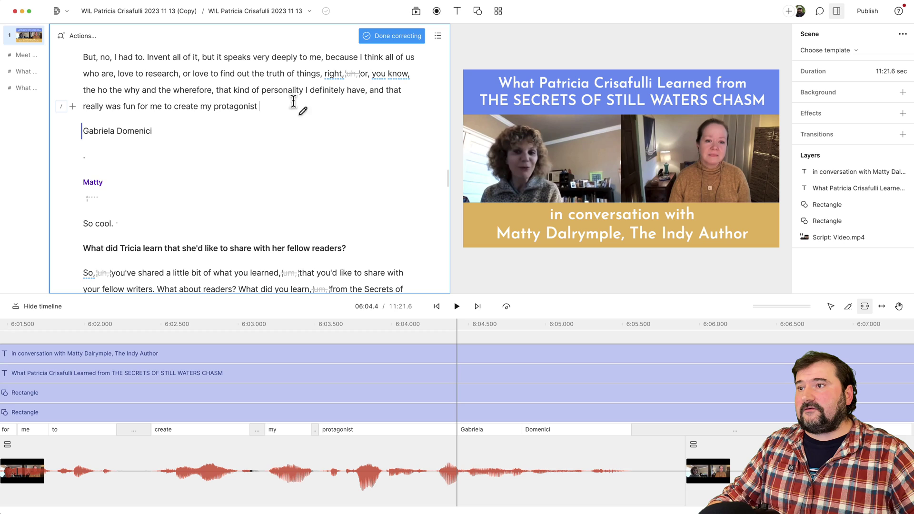
pyautogui.click(390, 38)
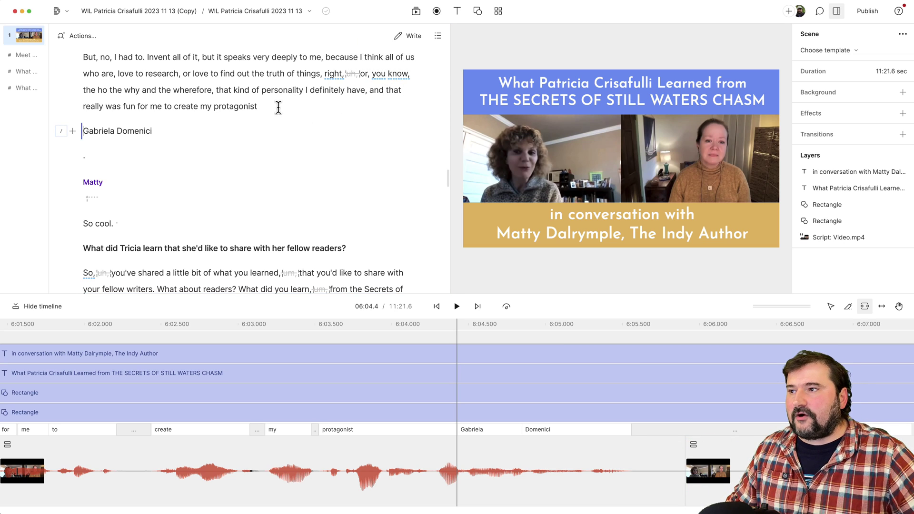
pyautogui.press('BackSpace')
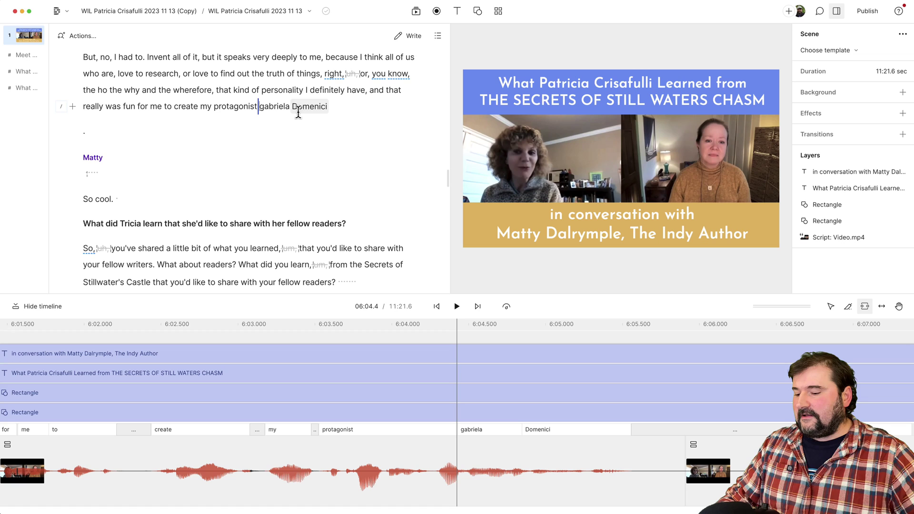
pyautogui.hotkey('shift', 'Right')
pyautogui.write('G')
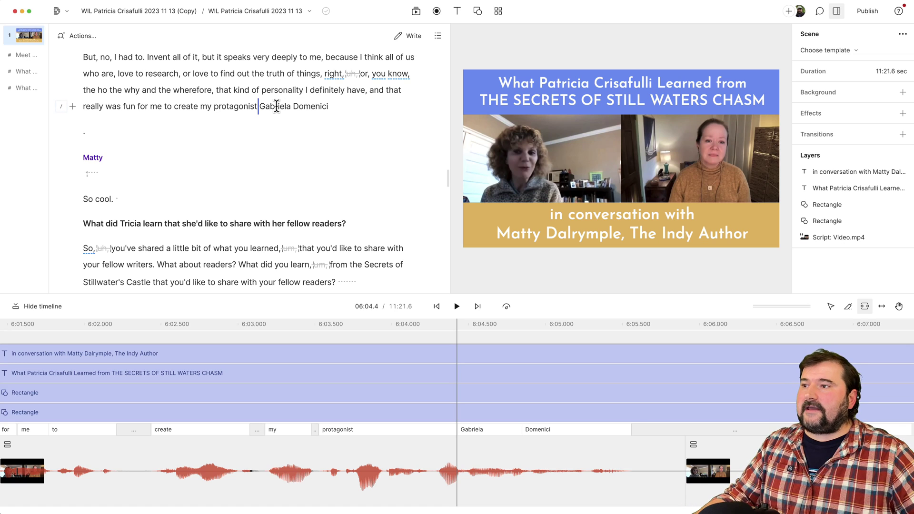
pyautogui.press('Down')
pyautogui.press('Down')
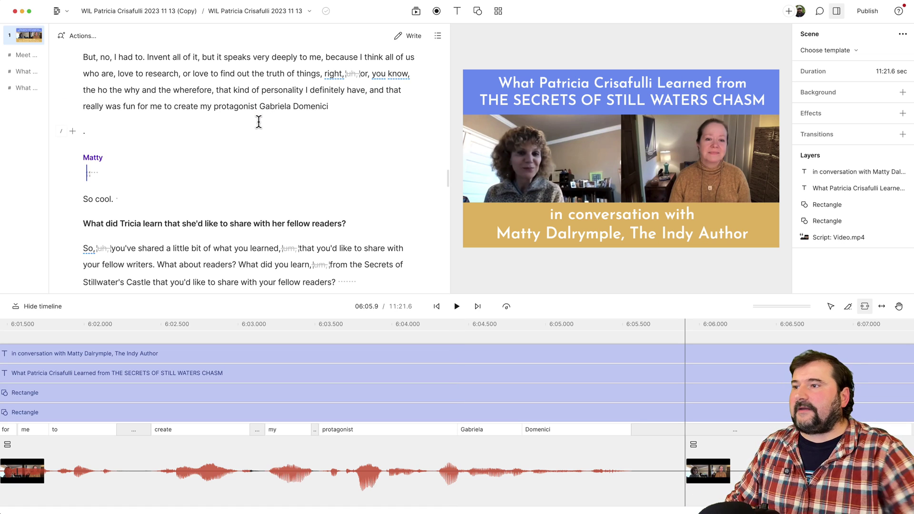
pyautogui.press('BackSpace')
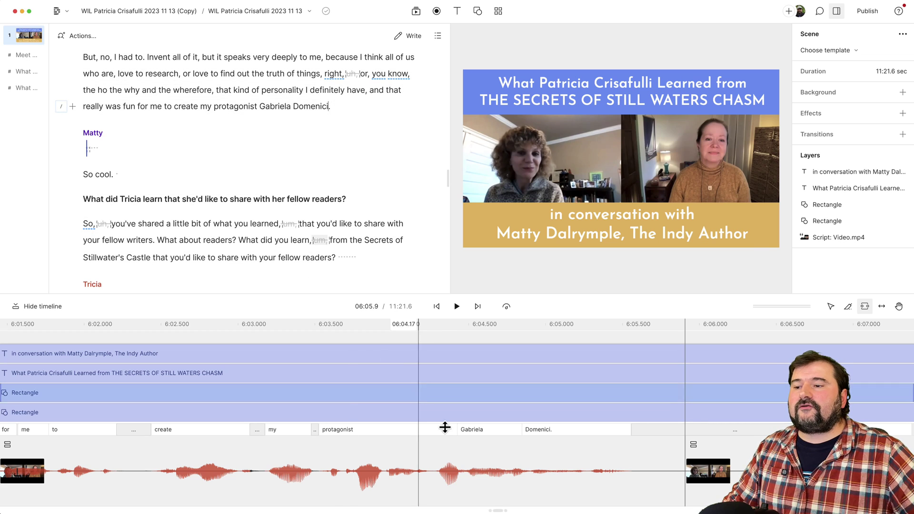
# Scroll the timeline right and jump to 'connection' in Tricia's answer
pyautogui.hscroll(10, 451, 422)
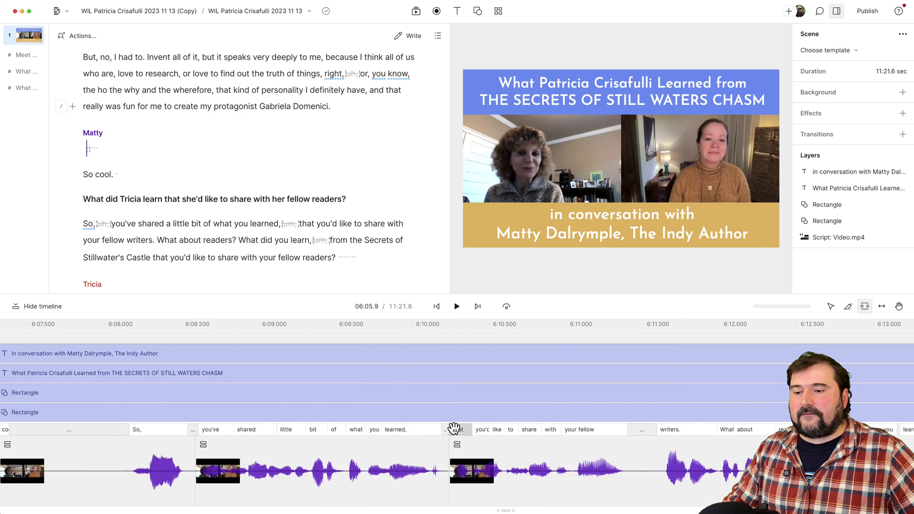
pyautogui.hscroll(20, 453, 429)
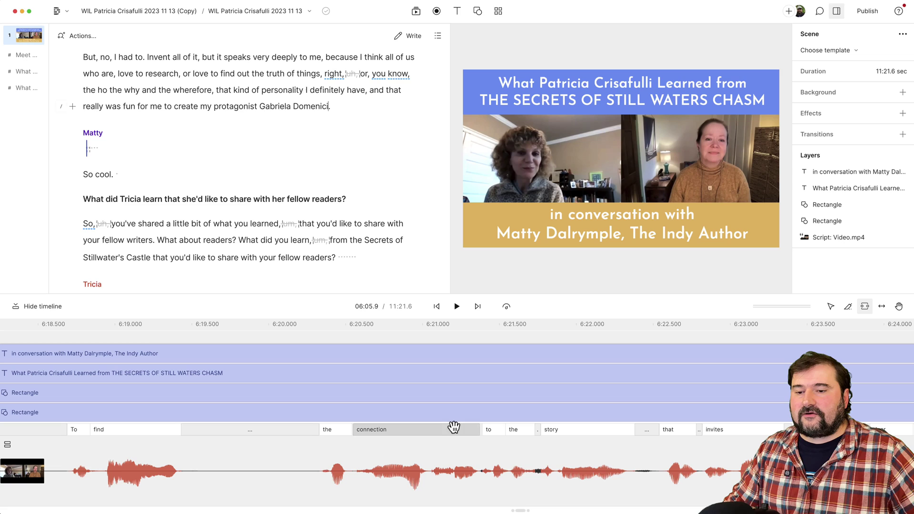
pyautogui.click(451, 402)
pyautogui.hscroll(4, 451, 401)
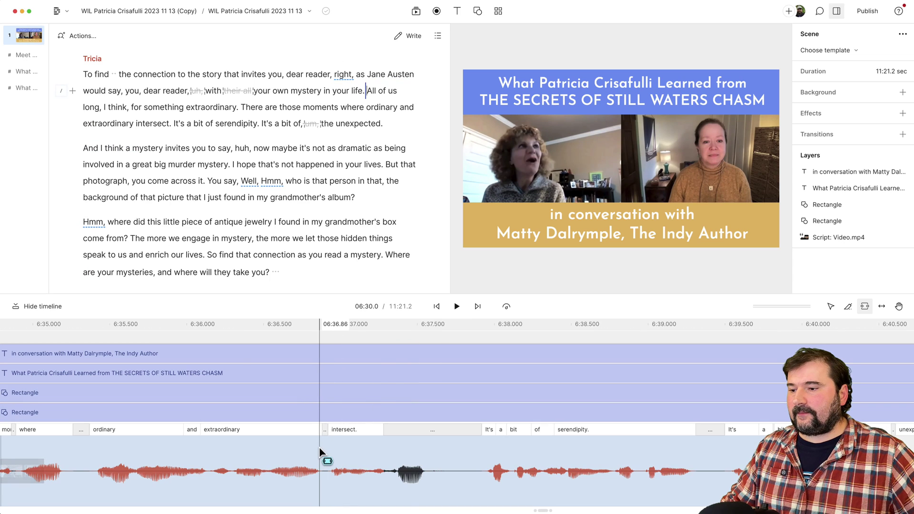
pyautogui.click(320, 452)
pyautogui.press('space')
pyautogui.press('space')
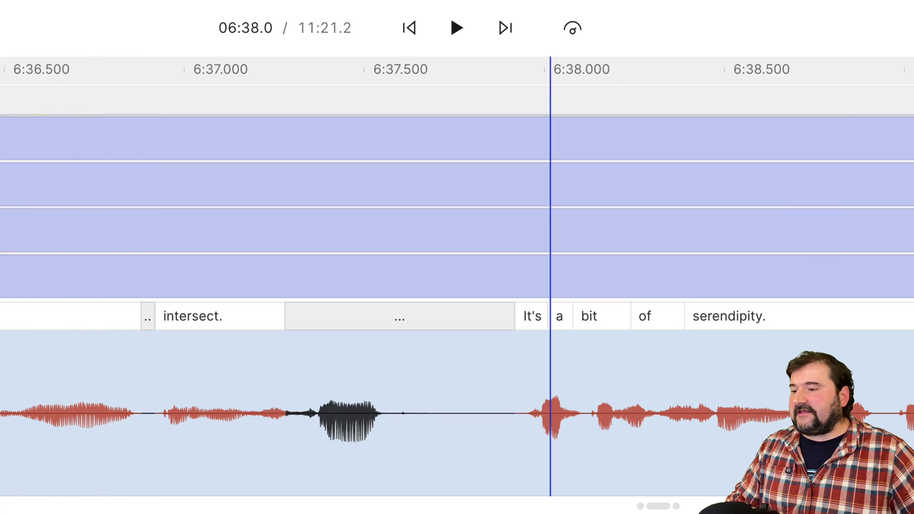
pyautogui.press('space')
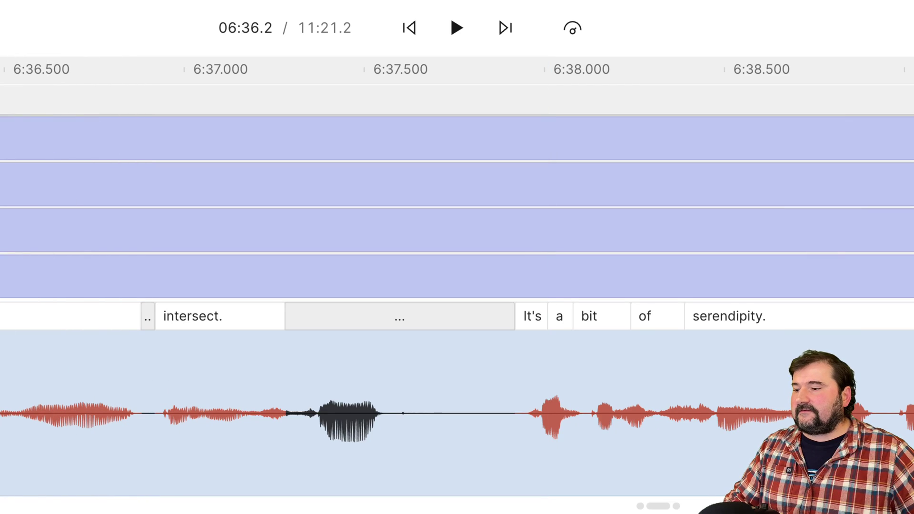
pyautogui.press('space')
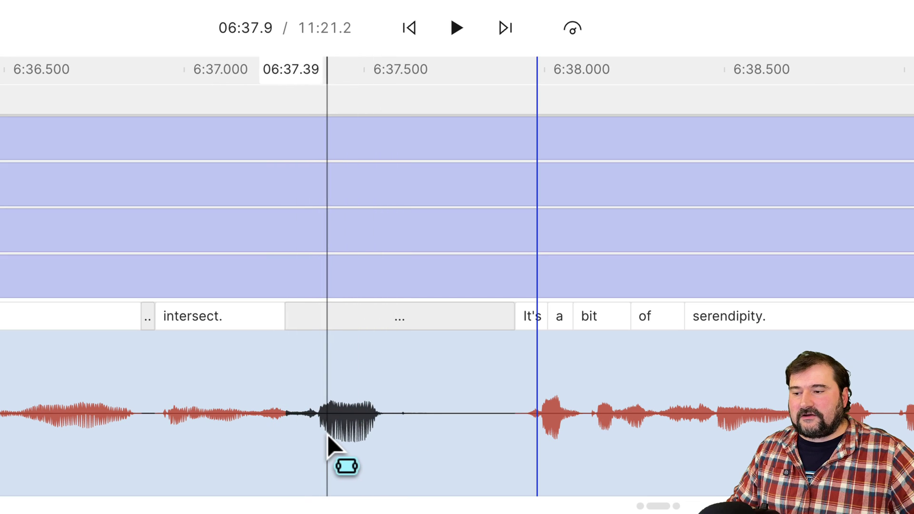
# Play back around 'intersect.' and resize it to about 6:36.95–6:37.54, covering its waveform burst
pyautogui.click(151, 420)
pyautogui.press('space')
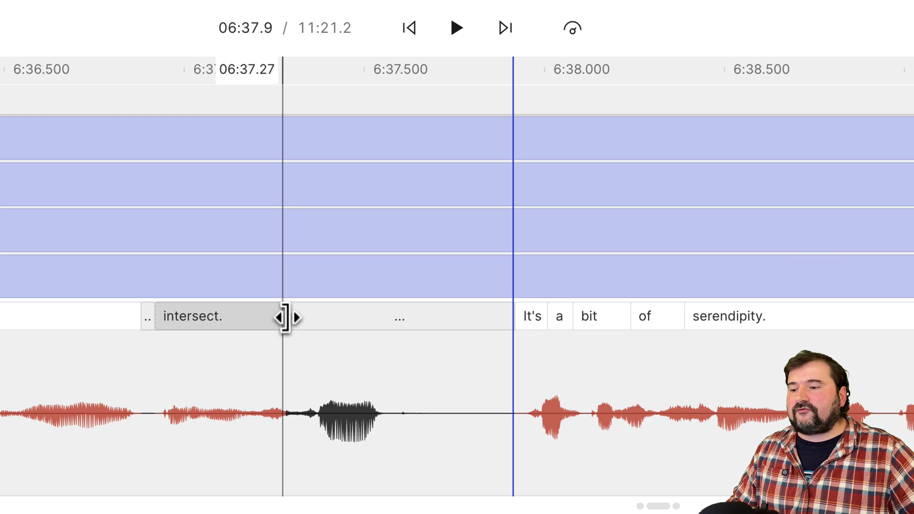
pyautogui.moveTo(284, 317); pyautogui.dragTo(388, 325)
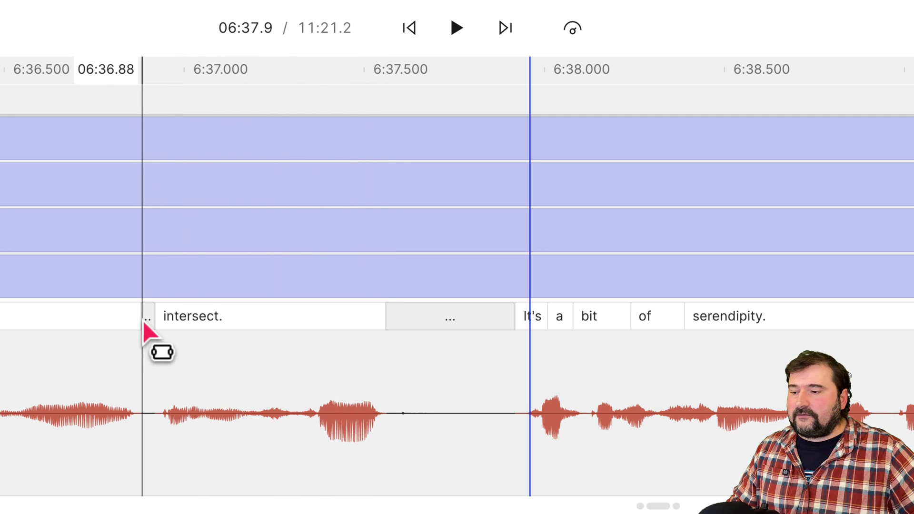
pyautogui.moveTo(165, 320); pyautogui.dragTo(174, 320)
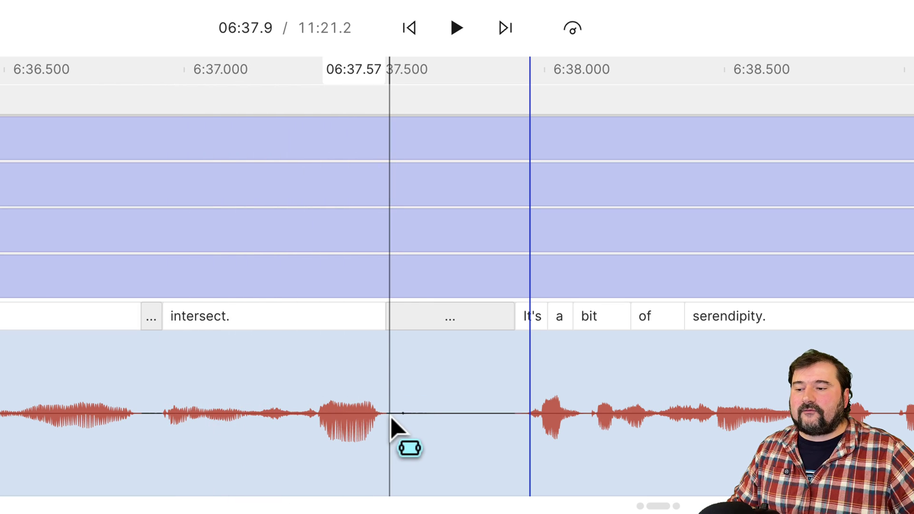